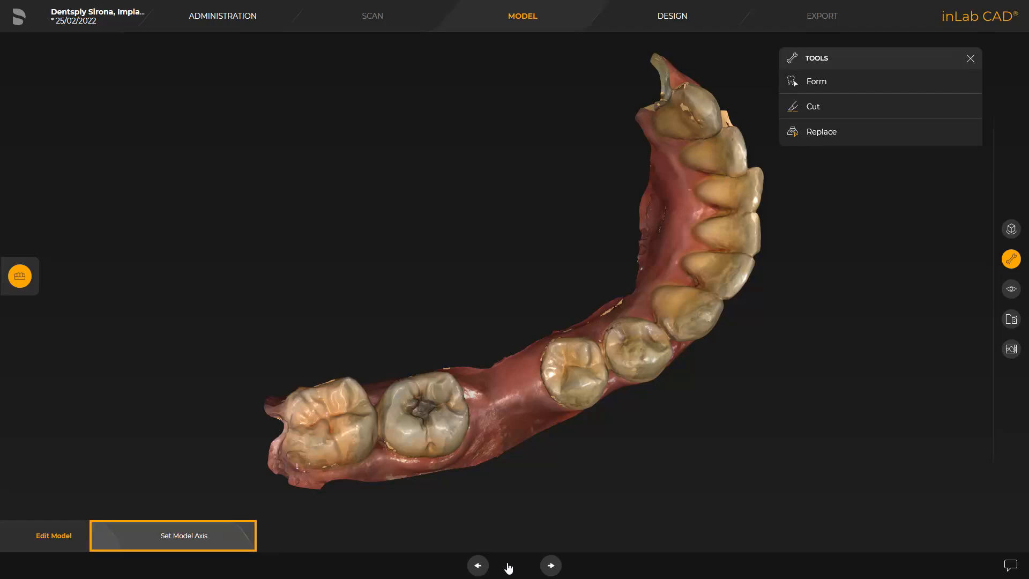
# Accept the lower jaw's model axis and proceed to the design phase.
pyautogui.click(174, 538)
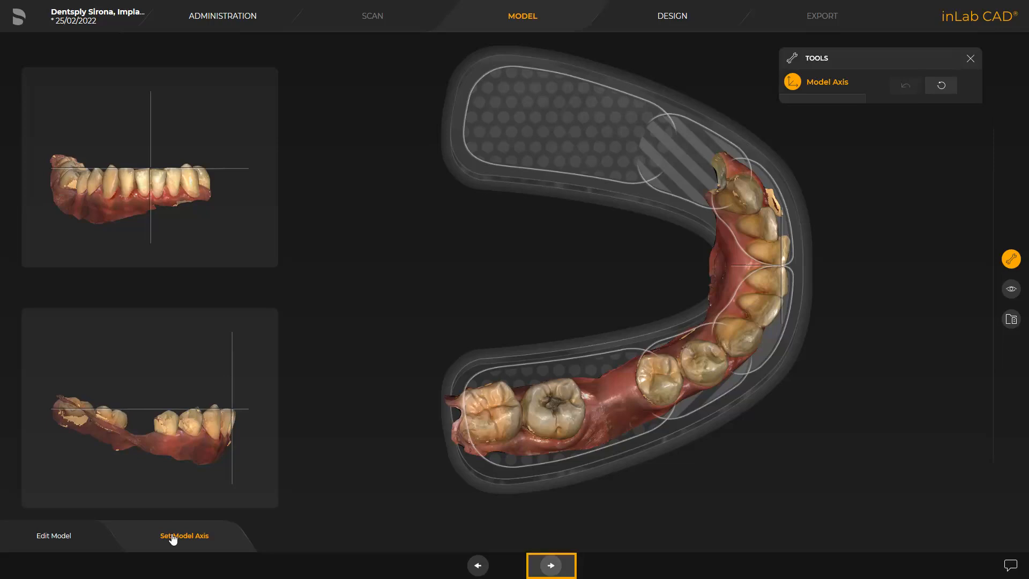
pyautogui.click(552, 566)
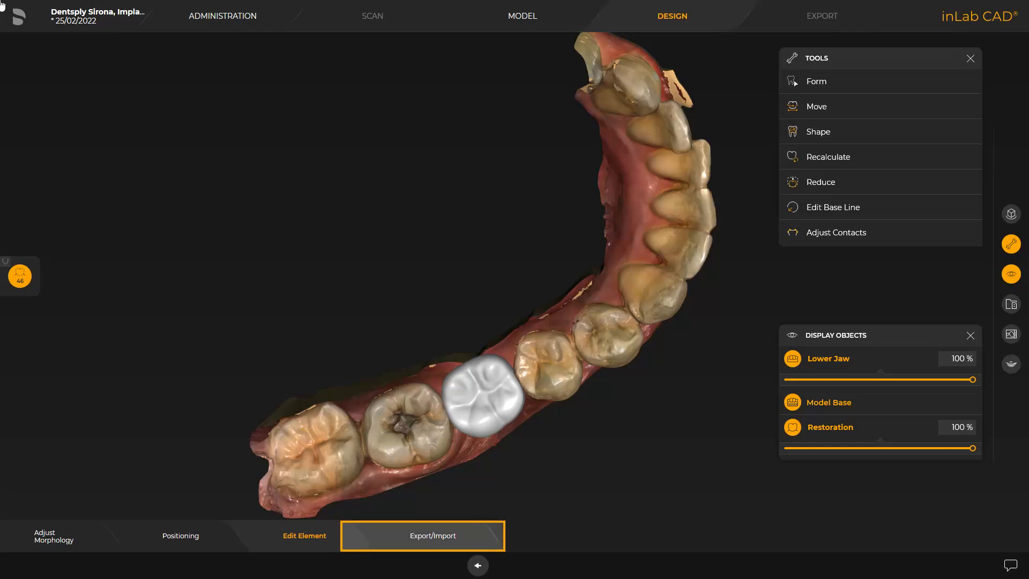
# Export the prosthetic planning data of restoration 46 to the Japan Fall folder as 2022-03-16_en_P46_FDI.sixd.
pyautogui.click(420, 537)
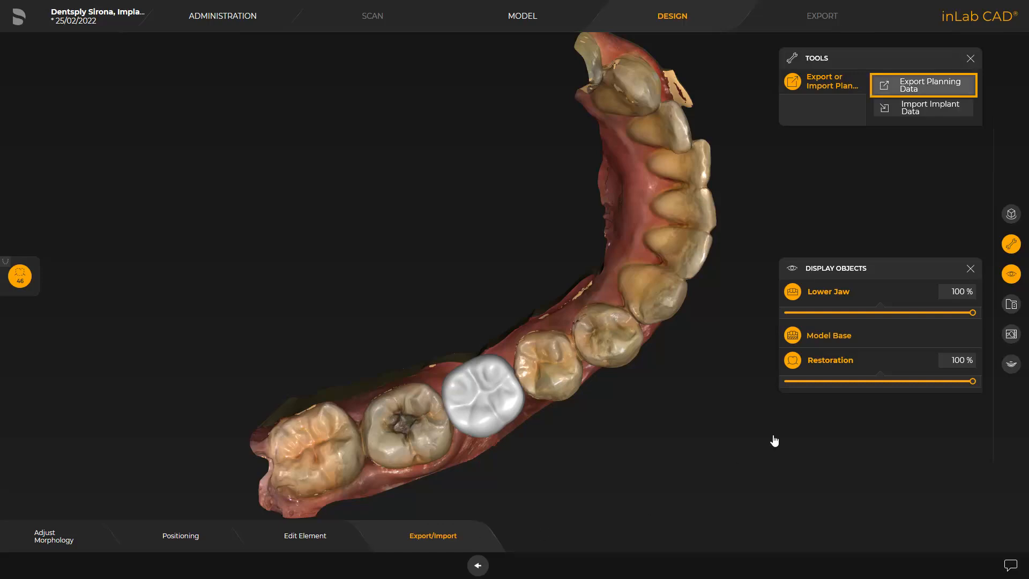
pyautogui.click(913, 88)
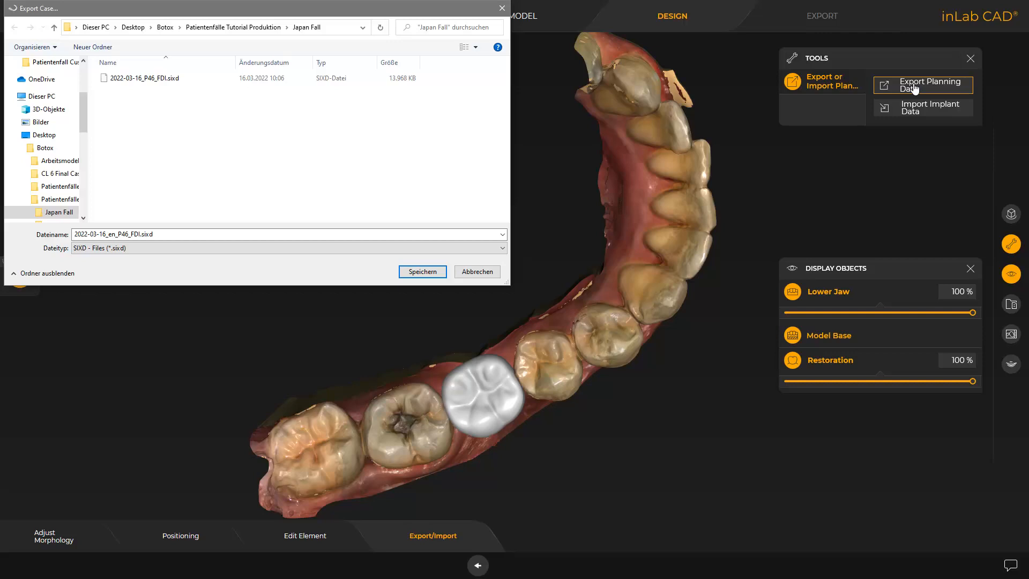
pyautogui.click(421, 271)
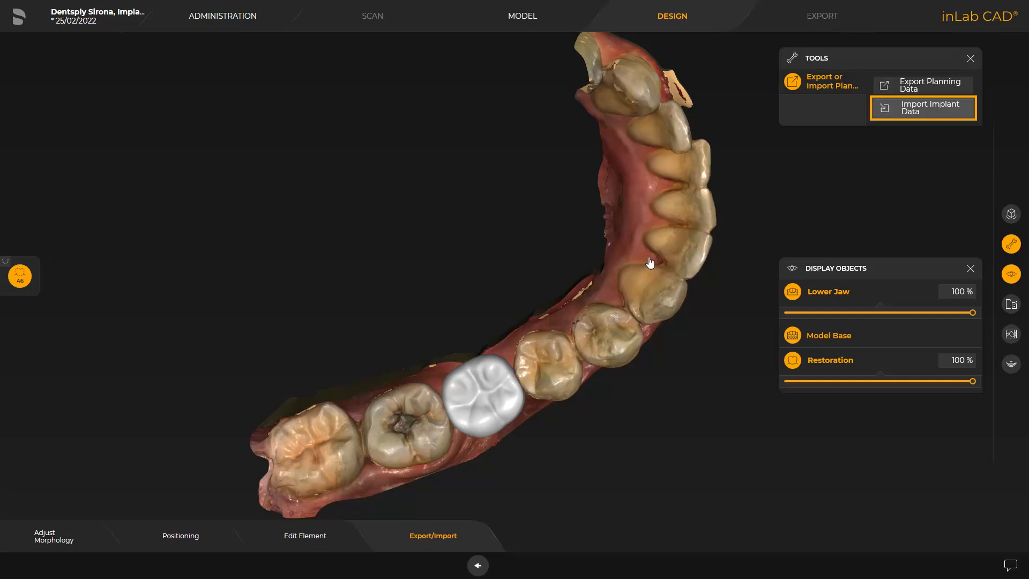
# Import the implant data from the CEREC Guide .cmg.dxd file in the Japan Fall folder.
pyautogui.click(917, 110)
pyautogui.click(203, 79)
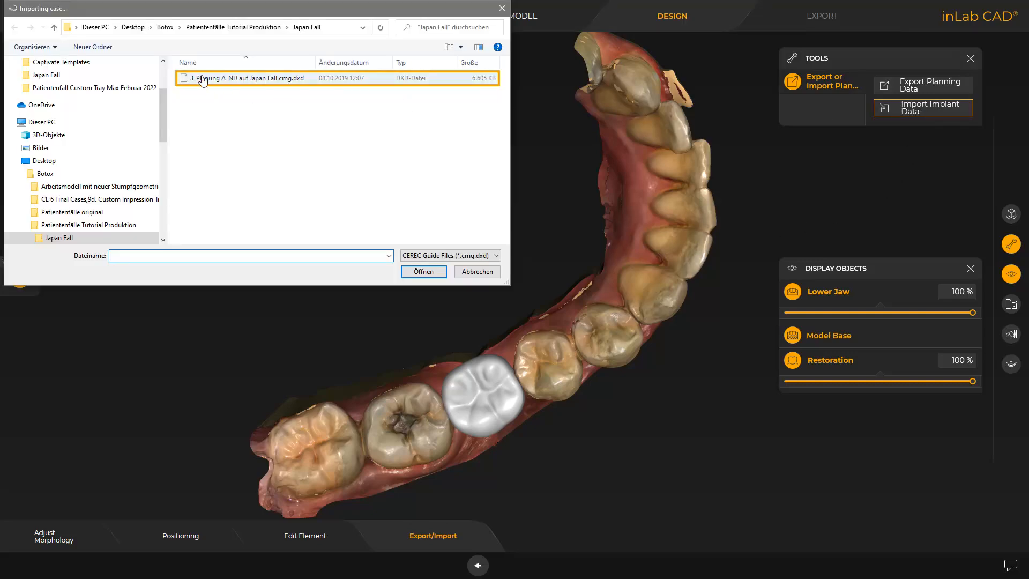
pyautogui.click(422, 272)
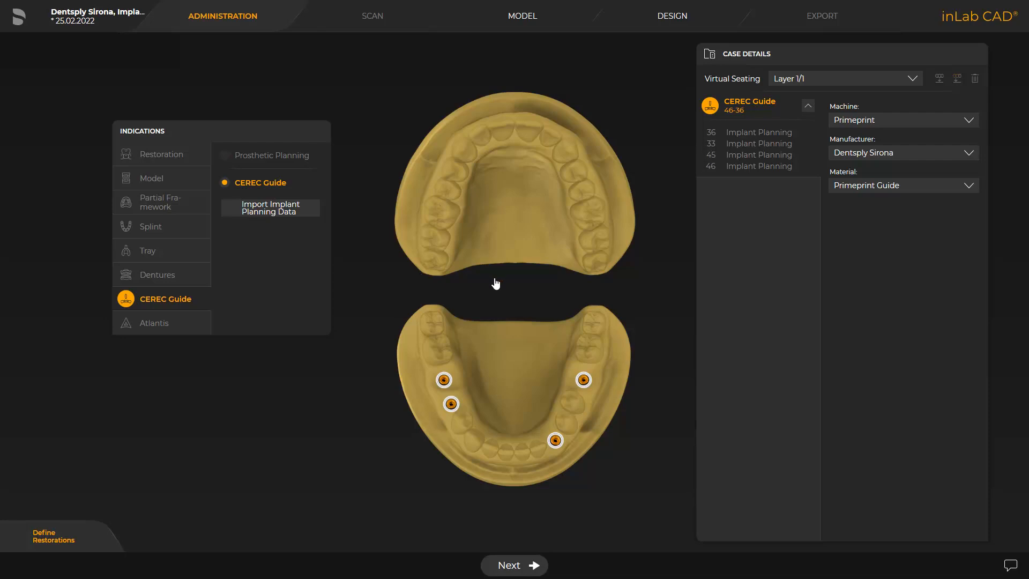
# Delete the implant positions 36 and 33 from CEREC Guide 46-36.
pyautogui.press('Delete')
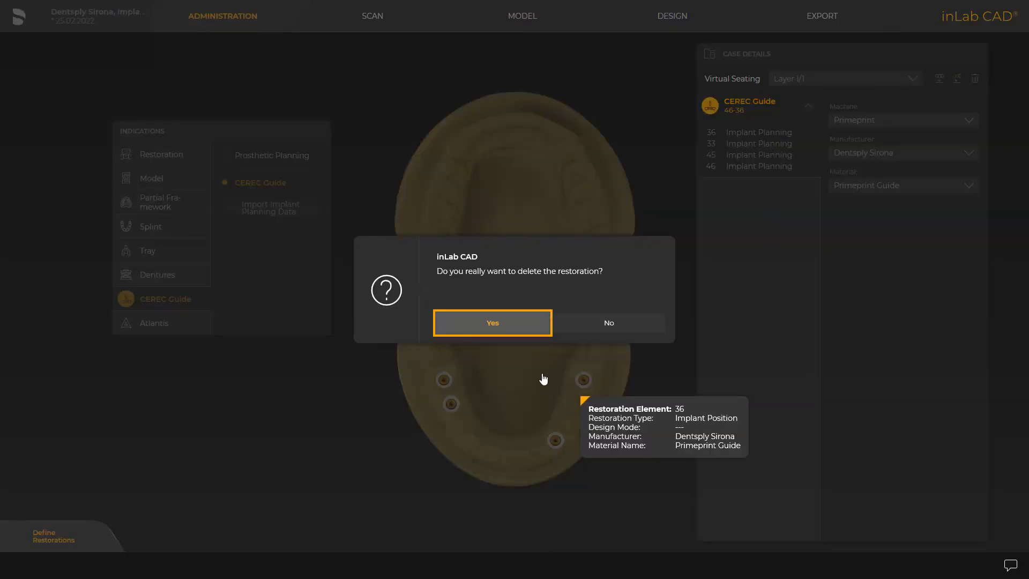
pyautogui.click(494, 326)
pyautogui.press('Delete')
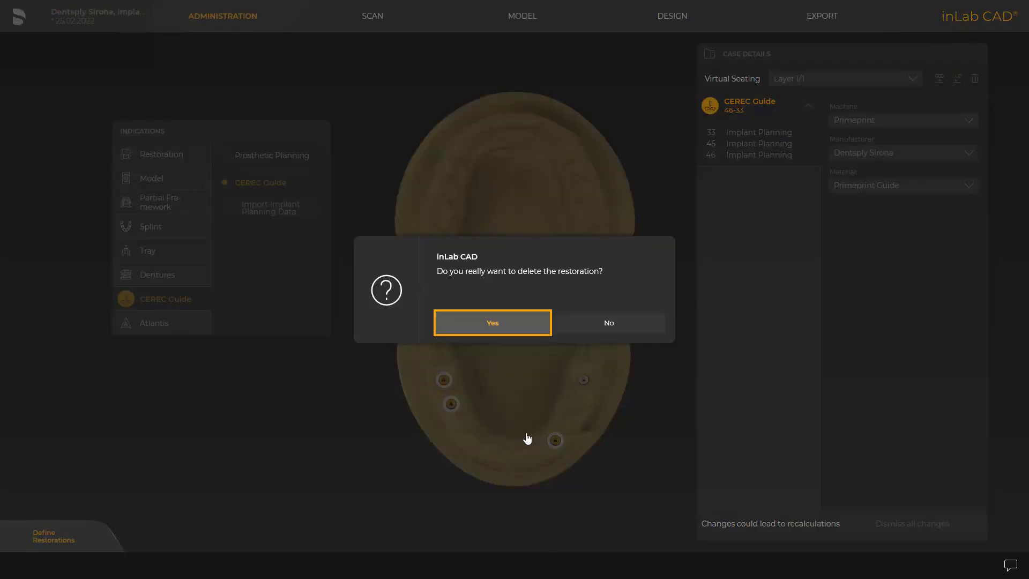
pyautogui.click(494, 326)
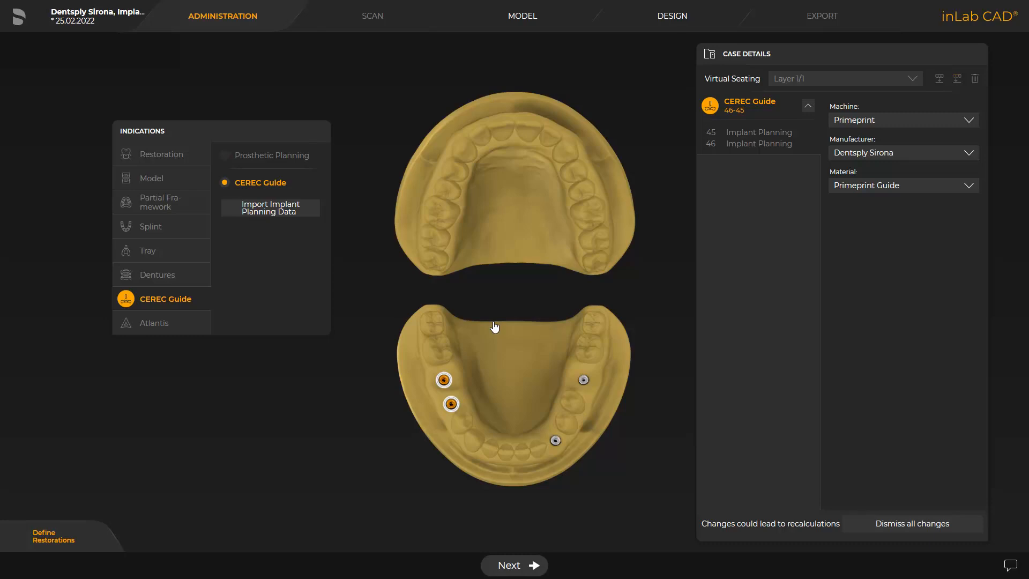
# Create a new CEREC Guide for implant position 36 and add position 33 to it.
pyautogui.click(583, 380)
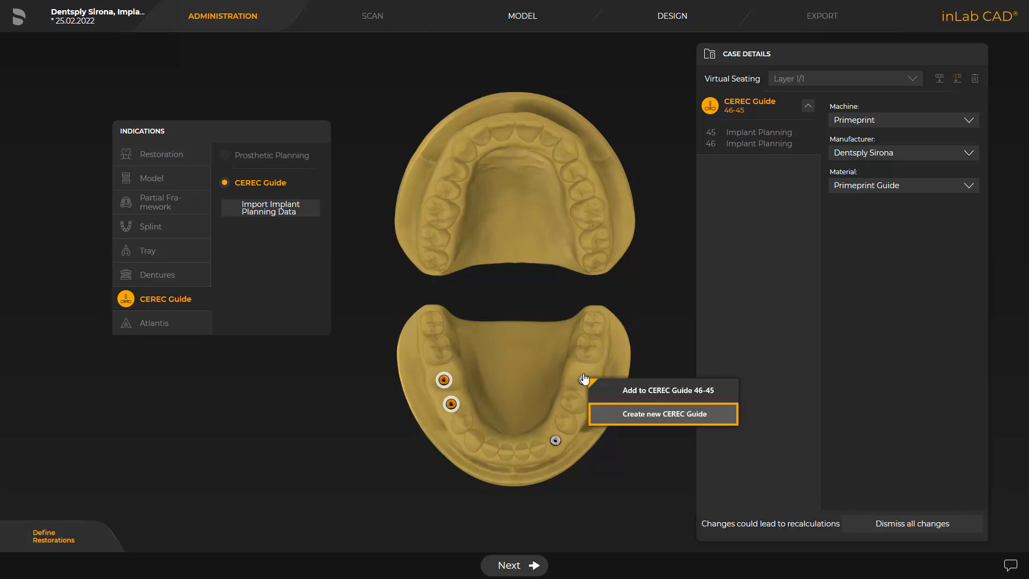
pyautogui.click(643, 414)
pyautogui.click(556, 441)
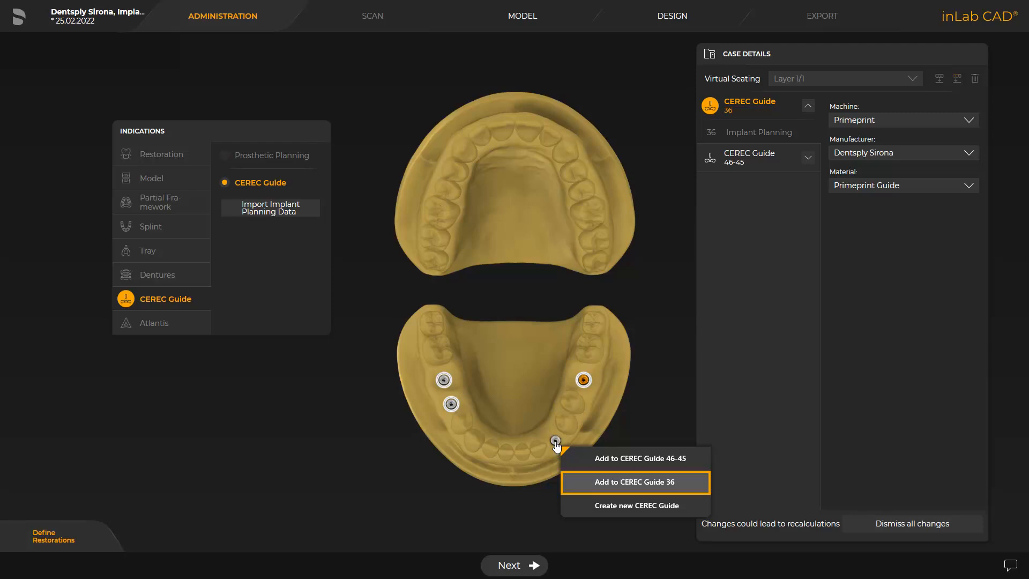
pyautogui.click(624, 483)
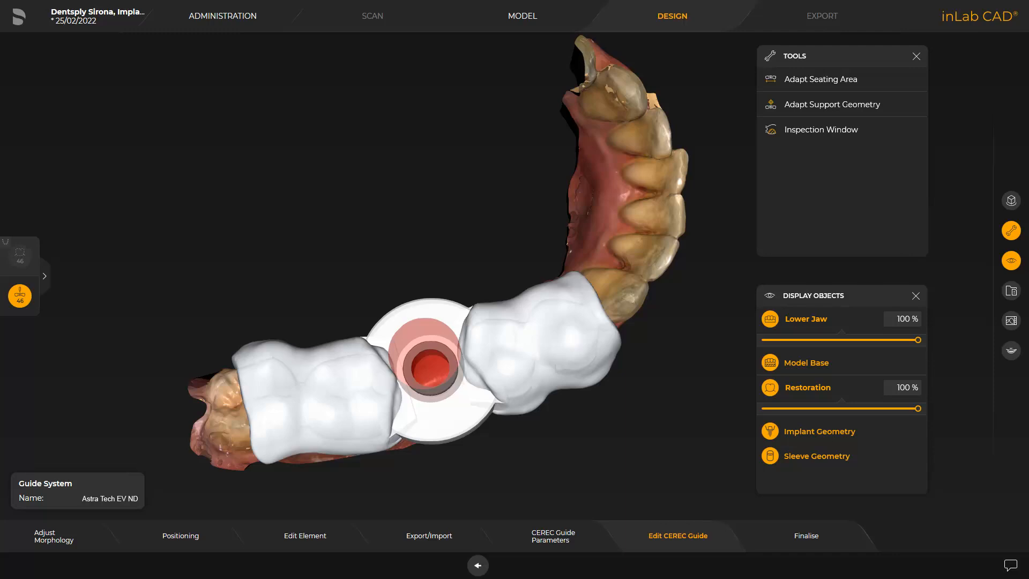
# Review the thickness and spacer in the CEREC Guide parameters, and return to editing the guide.
pyautogui.moveTo(487, 456); pyautogui.dragTo(608, 325, button='right')
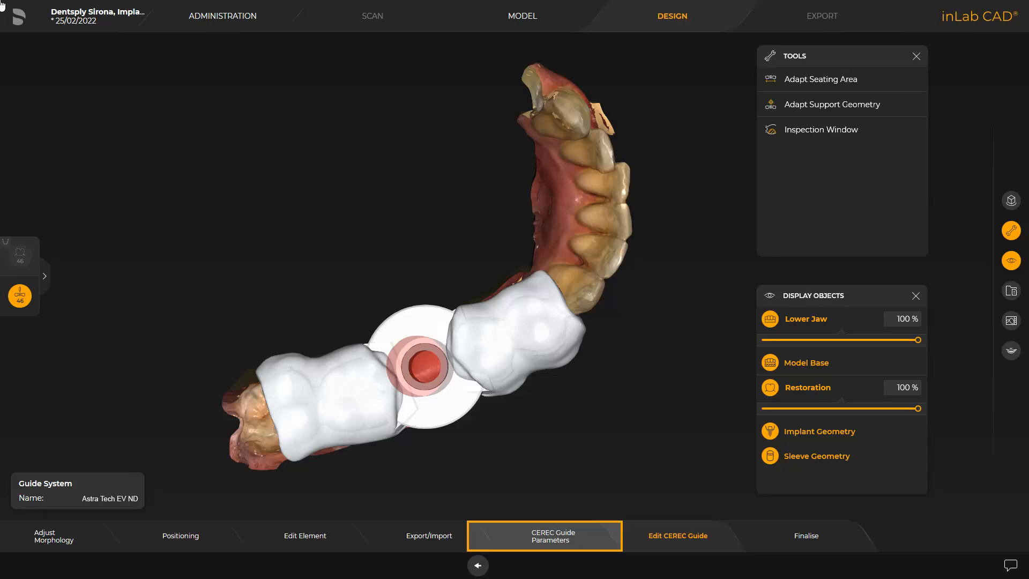
pyautogui.click(559, 536)
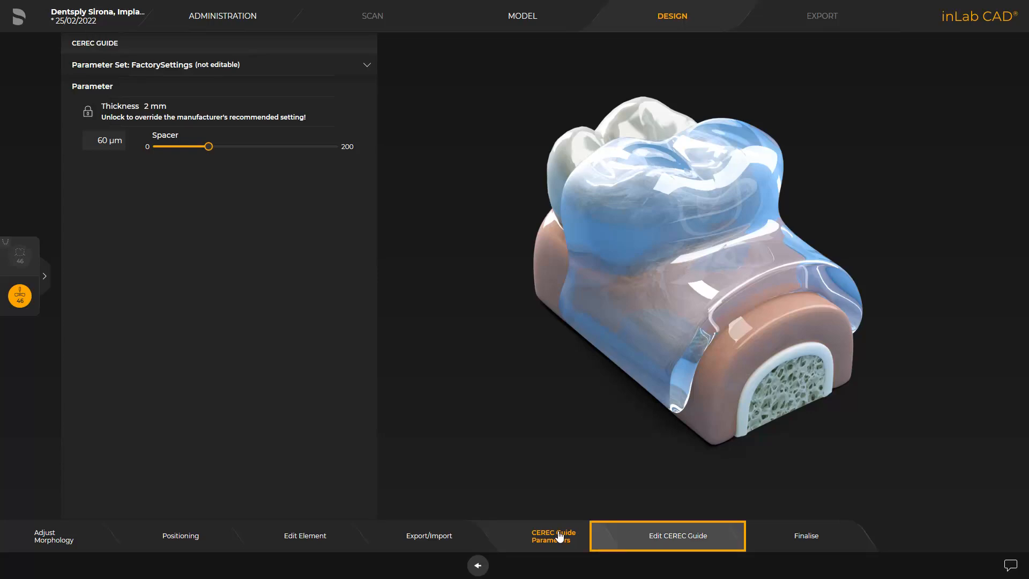
pyautogui.click(671, 540)
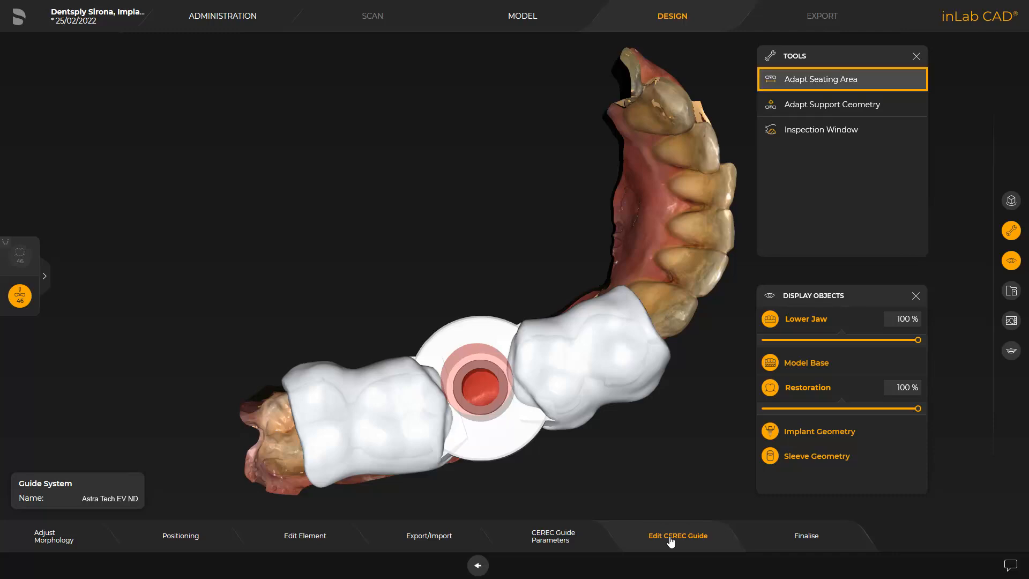
# Extend the guide's seating area onto the two teeth in front of its anterior end and apply the selection.
pyautogui.click(800, 81)
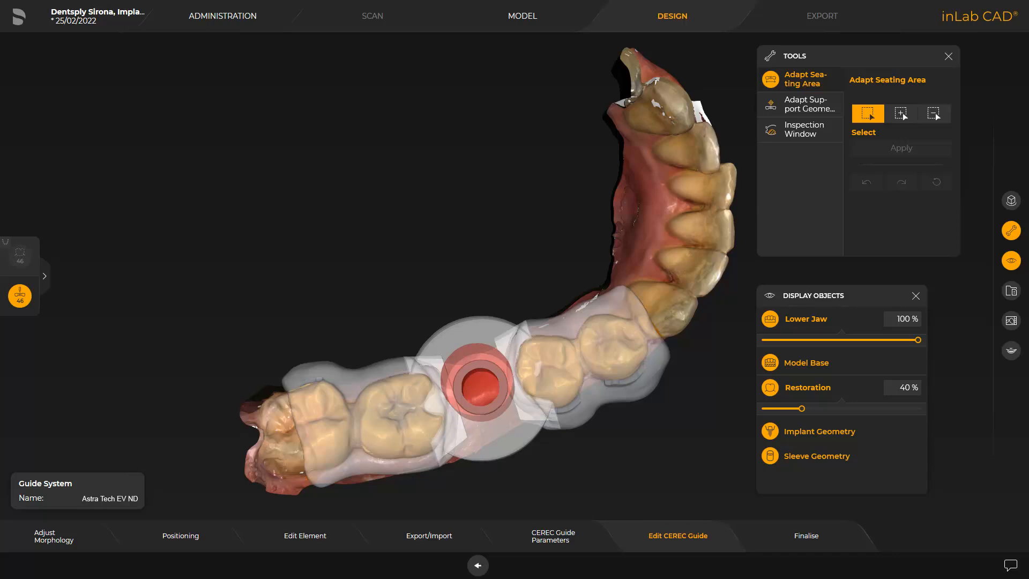
pyautogui.moveTo(661, 329); pyautogui.dragTo(718, 269)
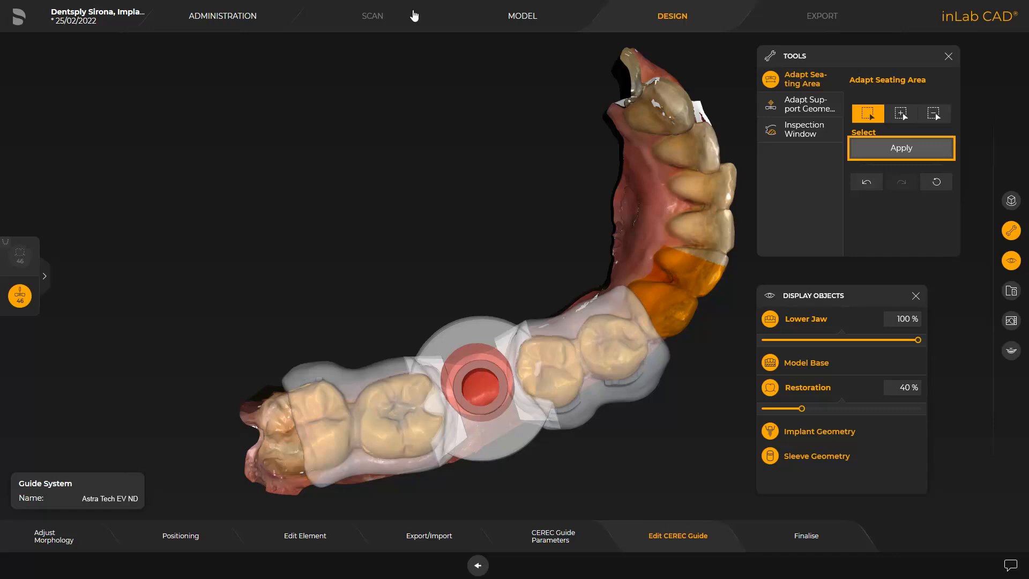
pyautogui.click(895, 148)
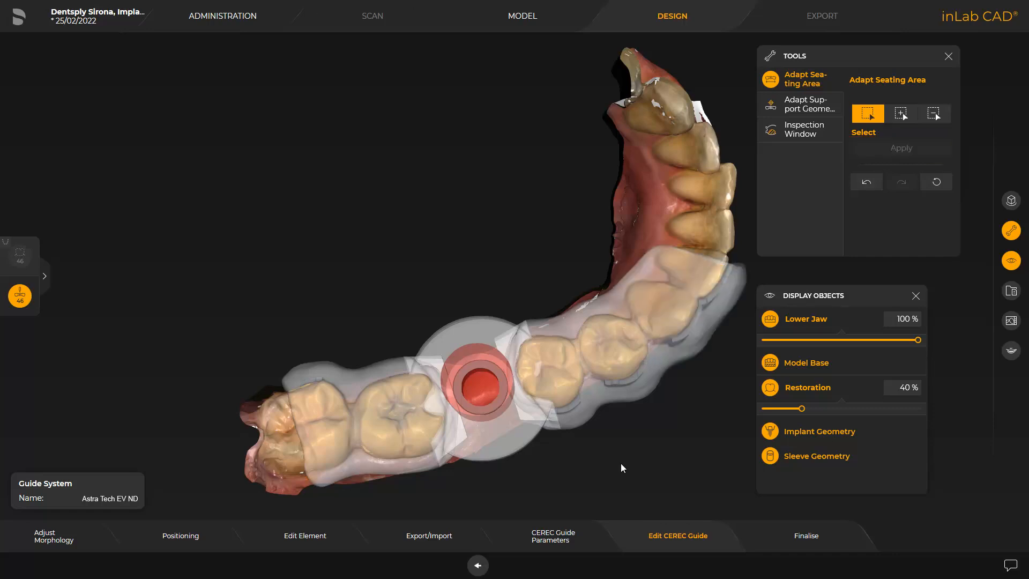
# Remove part of the seating area along the guide's outer side with a 2.5 mm radius.
pyautogui.moveTo(620, 465); pyautogui.dragTo(515, 432)
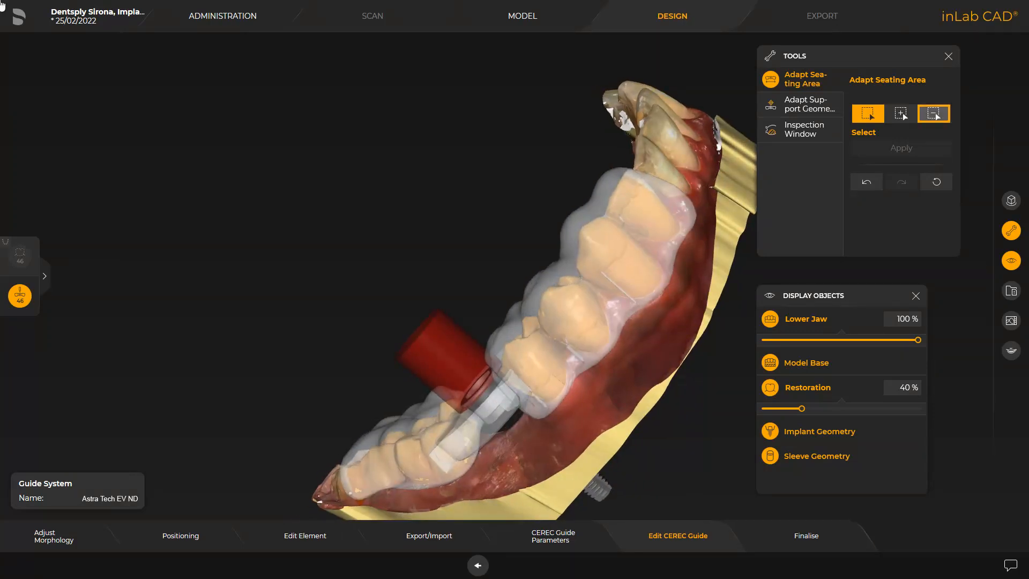
pyautogui.click(934, 115)
pyautogui.moveTo(668, 239)
pyautogui.mouseDown()
pyautogui.moveTo(664, 271)
pyautogui.moveTo(582, 377)
pyautogui.mouseUp()
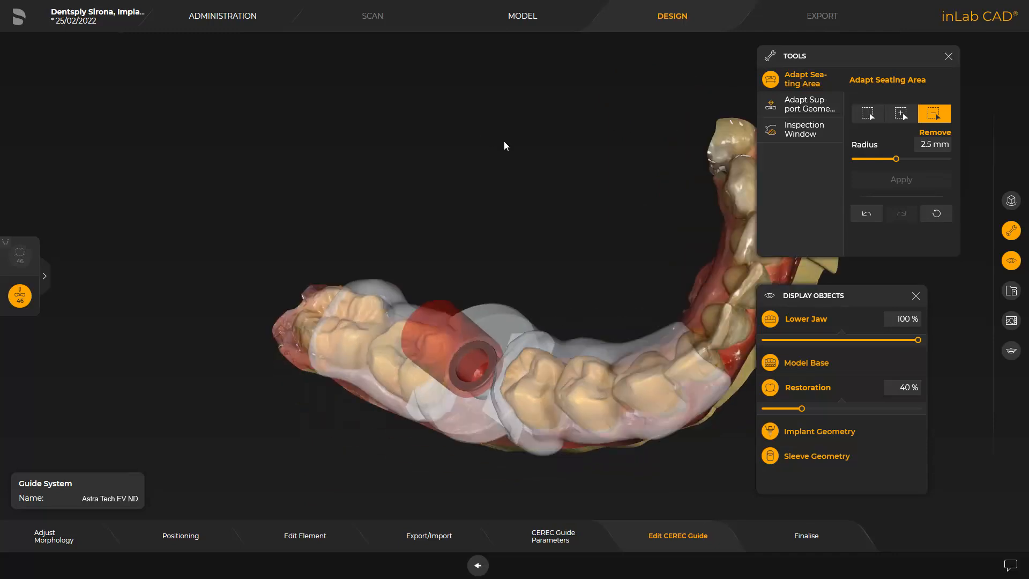
pyautogui.moveTo(504, 145)
pyautogui.mouseDown(button='middle')
pyautogui.moveTo(556, 204)
pyautogui.moveTo(623, 224)
pyautogui.moveTo(555, 174)
pyautogui.moveTo(502, 155)
pyautogui.mouseUp(button='middle')
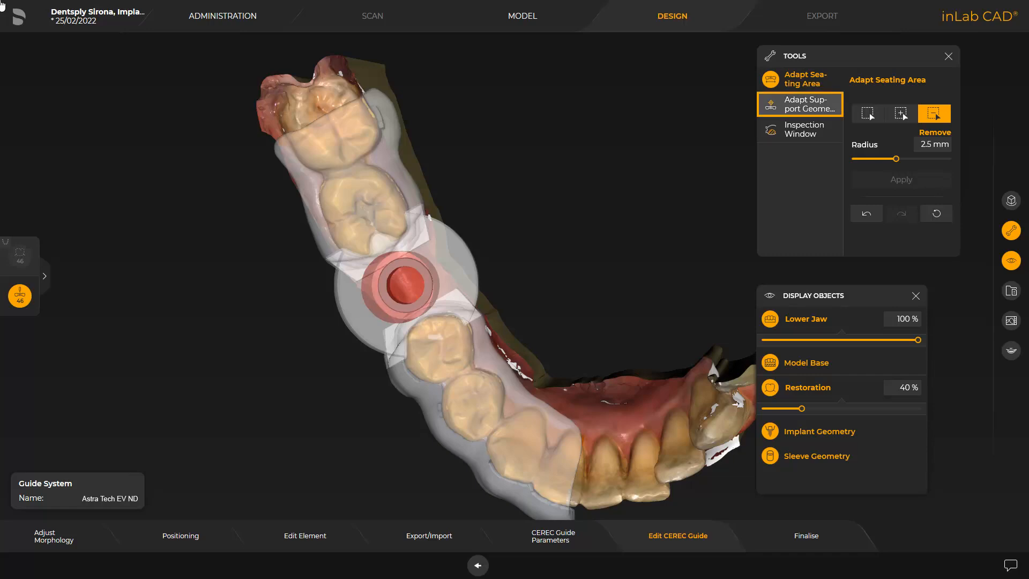
# Adapt the support geometry around the sleeve with its size at 17.1 mm.
pyautogui.click(792, 105)
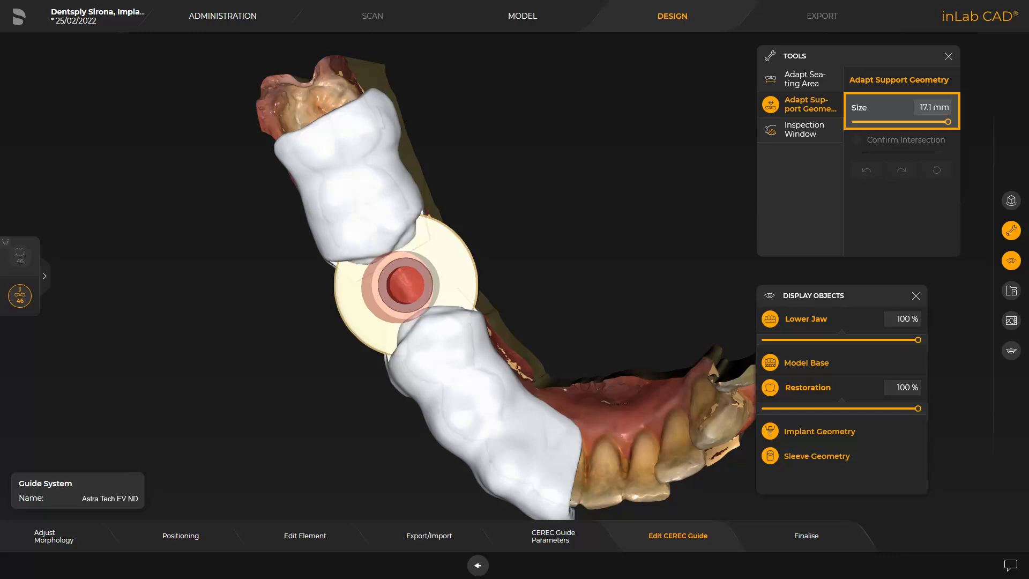
pyautogui.moveTo(948, 122)
pyautogui.mouseDown()
pyautogui.moveTo(854, 126)
pyautogui.moveTo(954, 124)
pyautogui.mouseUp()
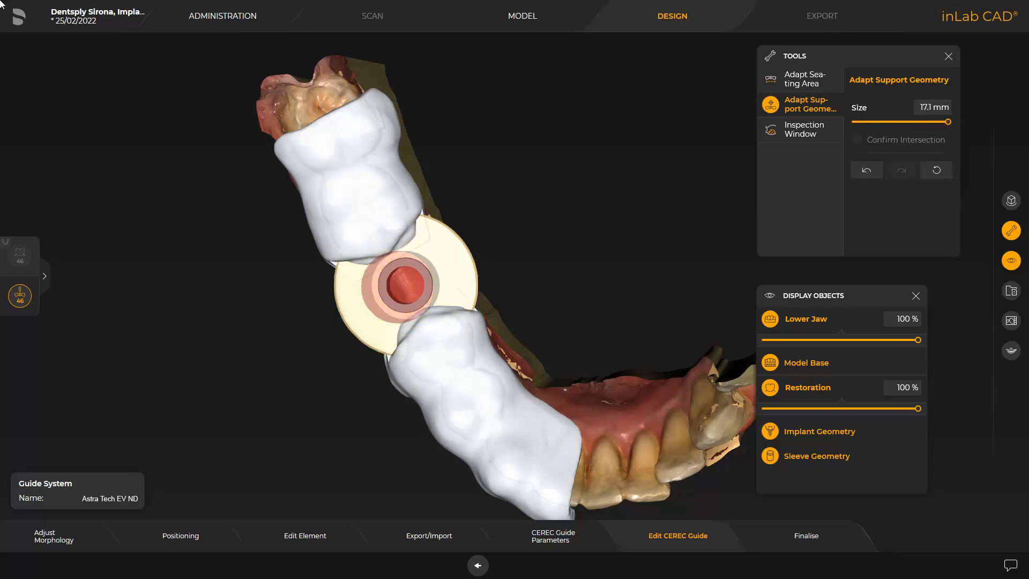
pyautogui.moveTo(462, 262); pyautogui.dragTo(536, 217)
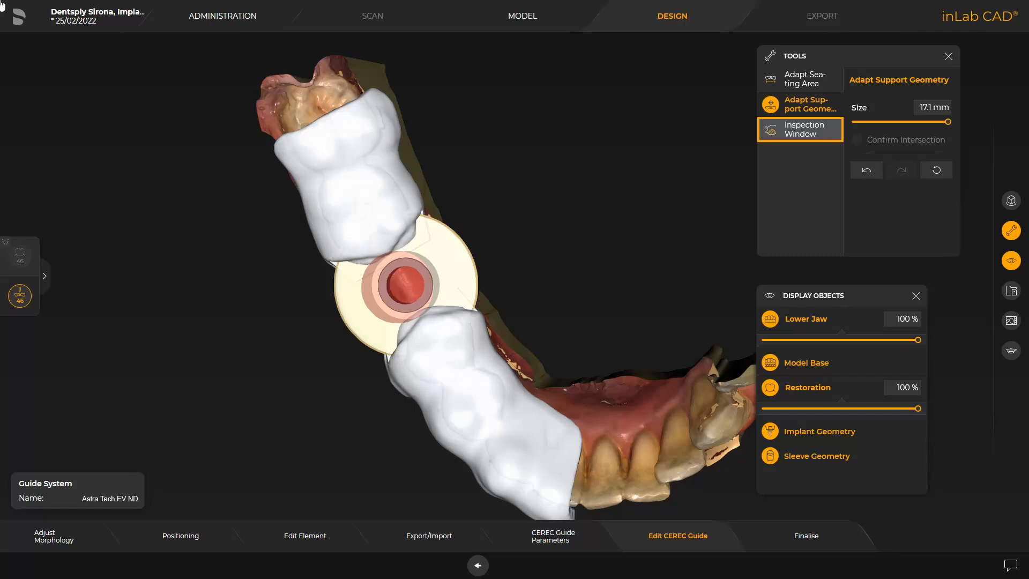
# Place 7.5 mm inspection windows in the guide beside the sleeve and over the second tooth in front of it.
pyautogui.click(791, 130)
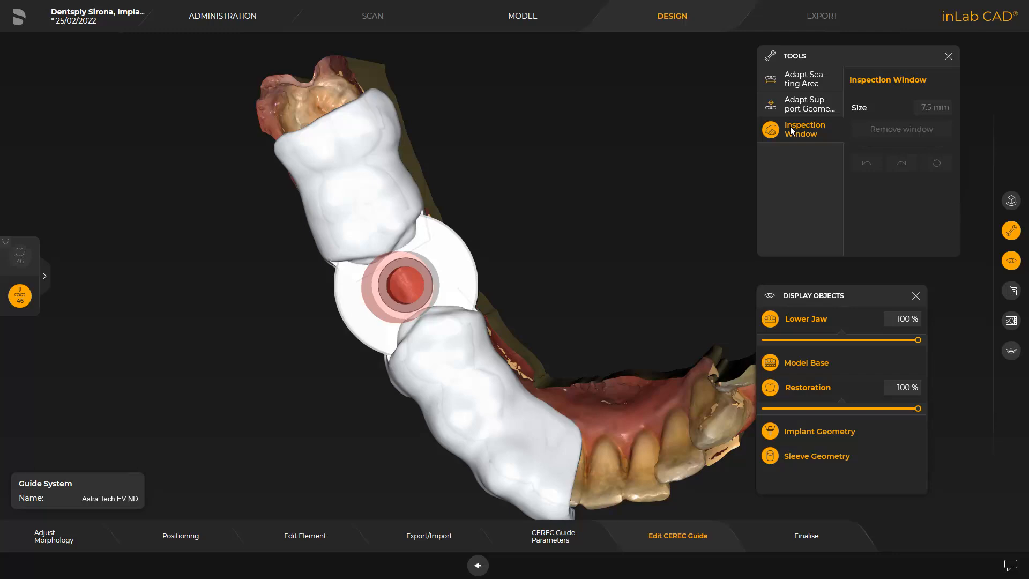
pyautogui.click(375, 241)
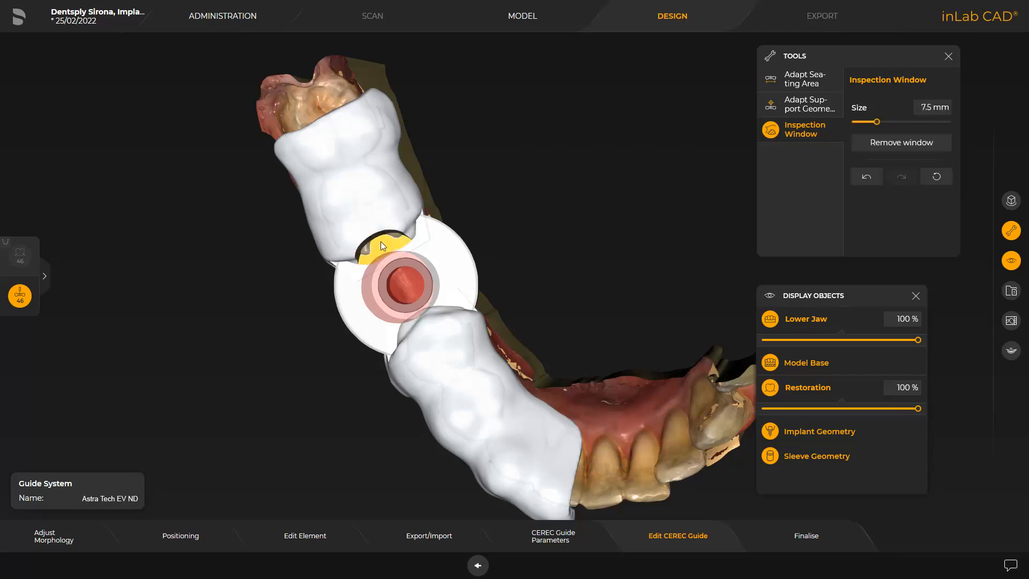
pyautogui.moveTo(419, 320); pyautogui.dragTo(467, 415, button='right')
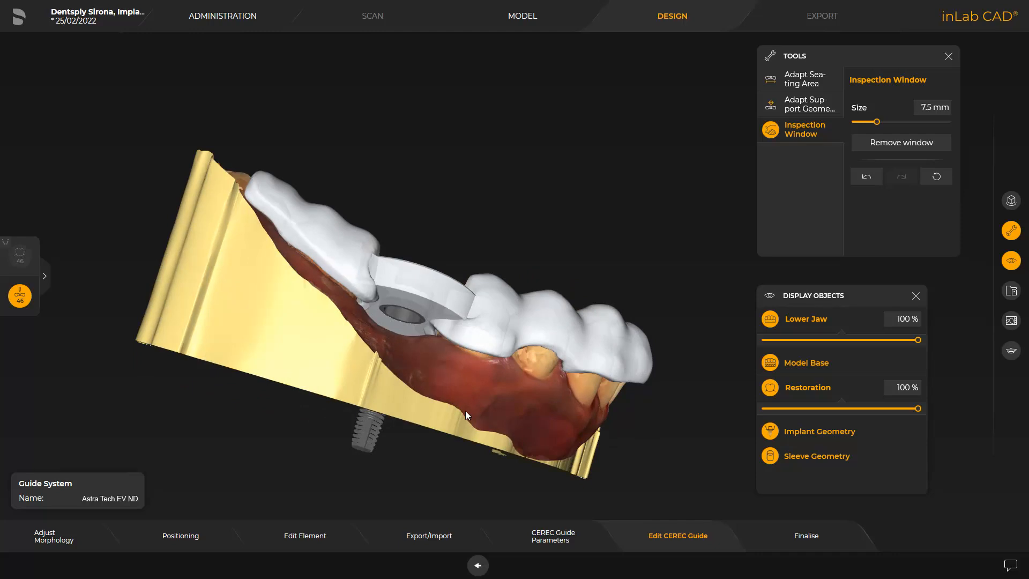
pyautogui.moveTo(465, 415); pyautogui.dragTo(510, 170, button='right')
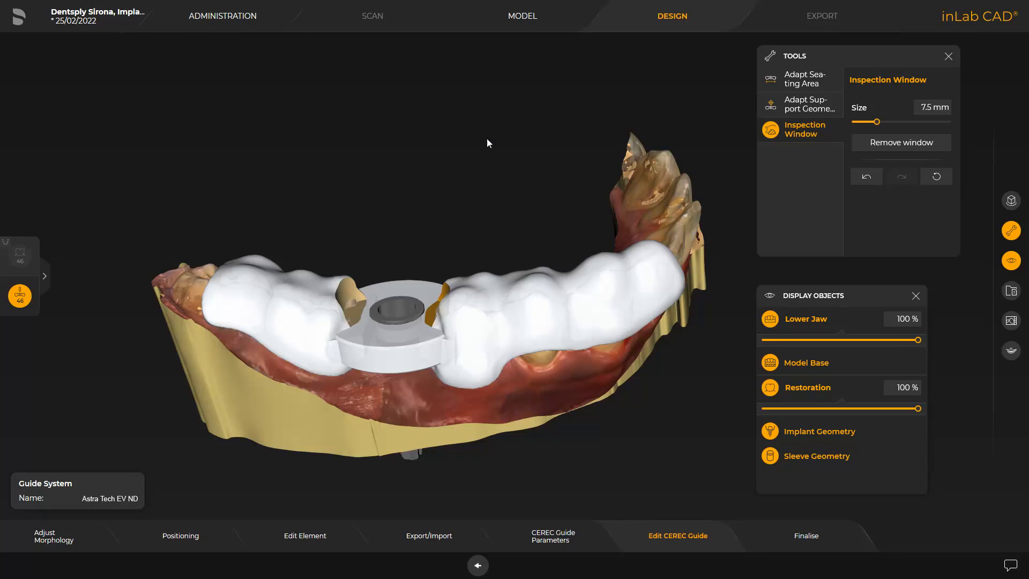
pyautogui.click(547, 313)
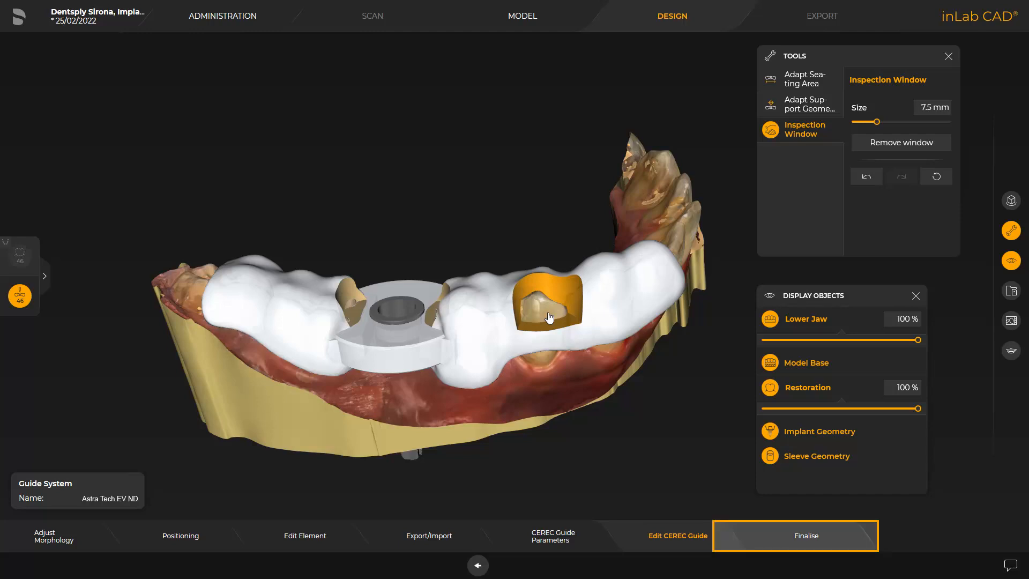
# Move the CEREC Guide to the Finalise stage and open the Form tool for it.
pyautogui.click(806, 536)
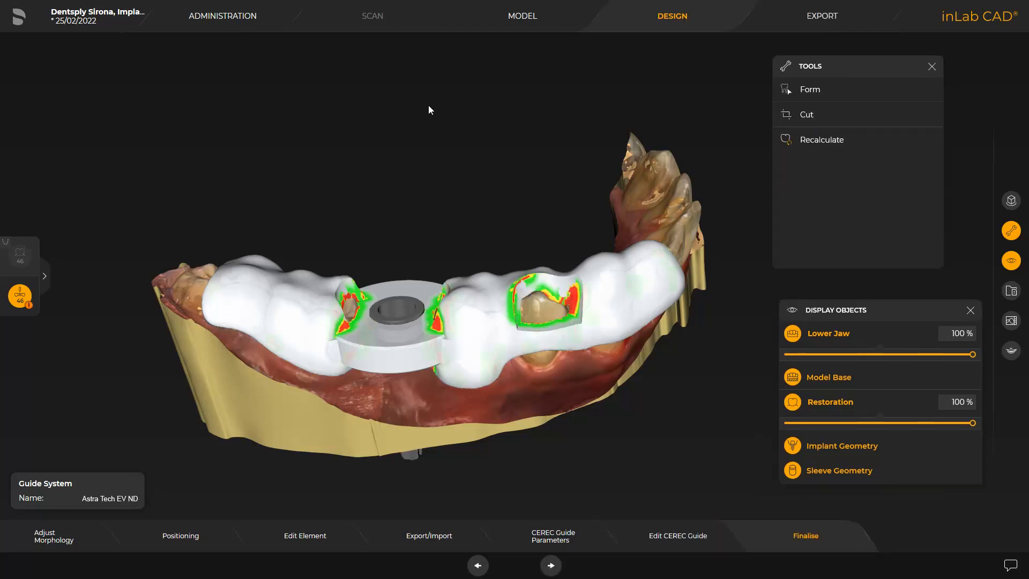
pyautogui.moveTo(427, 154); pyautogui.dragTo(448, 136)
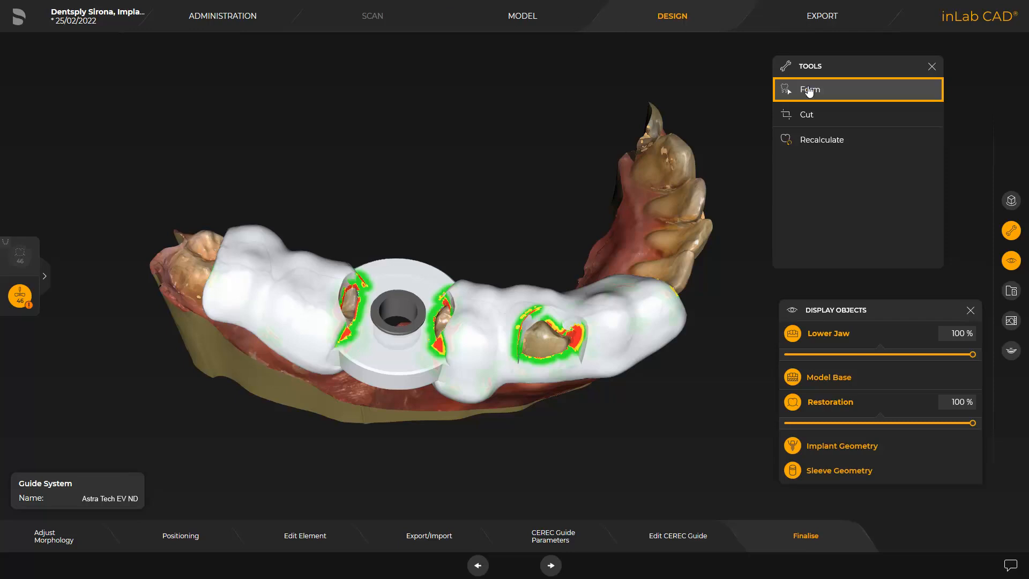
pyautogui.click(809, 90)
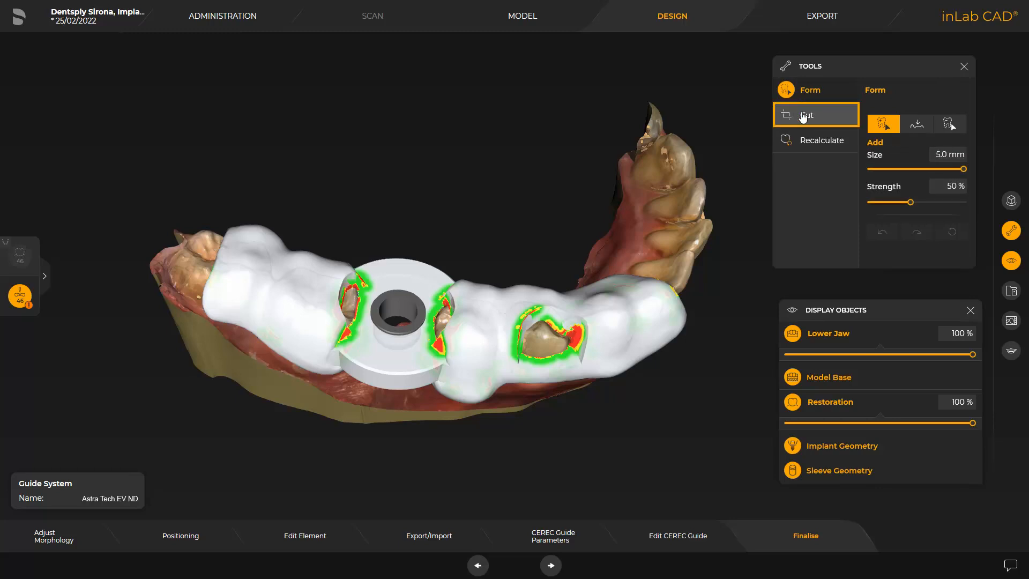
# Cut off the anterior end of the guide with a cut line across the last teeth.
pyautogui.click(787, 115)
pyautogui.moveTo(719, 134); pyautogui.dragTo(722, 134)
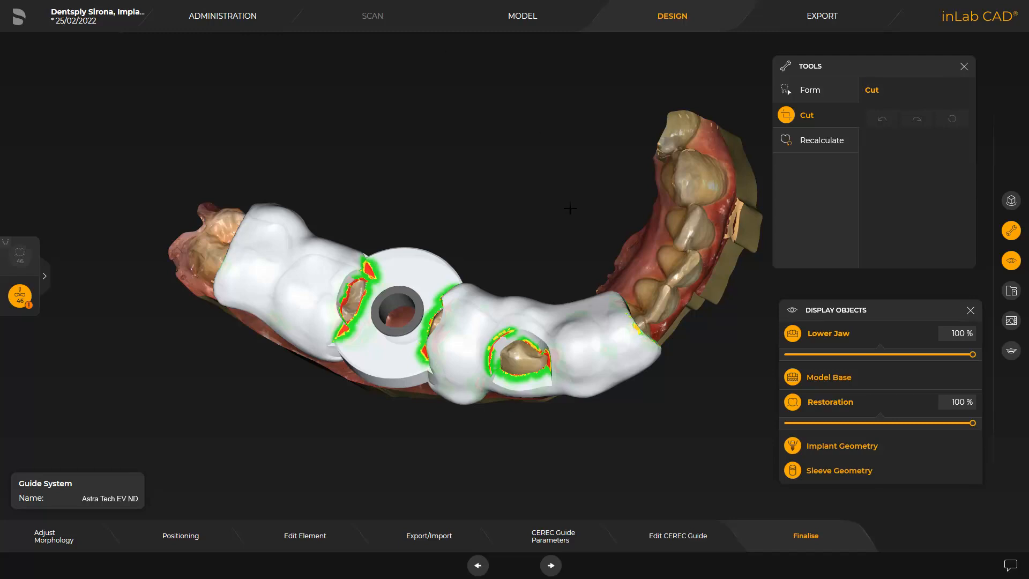
pyautogui.doubleClick(570, 208)
pyautogui.doubleClick(637, 377)
pyautogui.moveTo(730, 371); pyautogui.dragTo(651, 396)
pyautogui.moveTo(651, 396); pyautogui.dragTo(731, 394, button='middle')
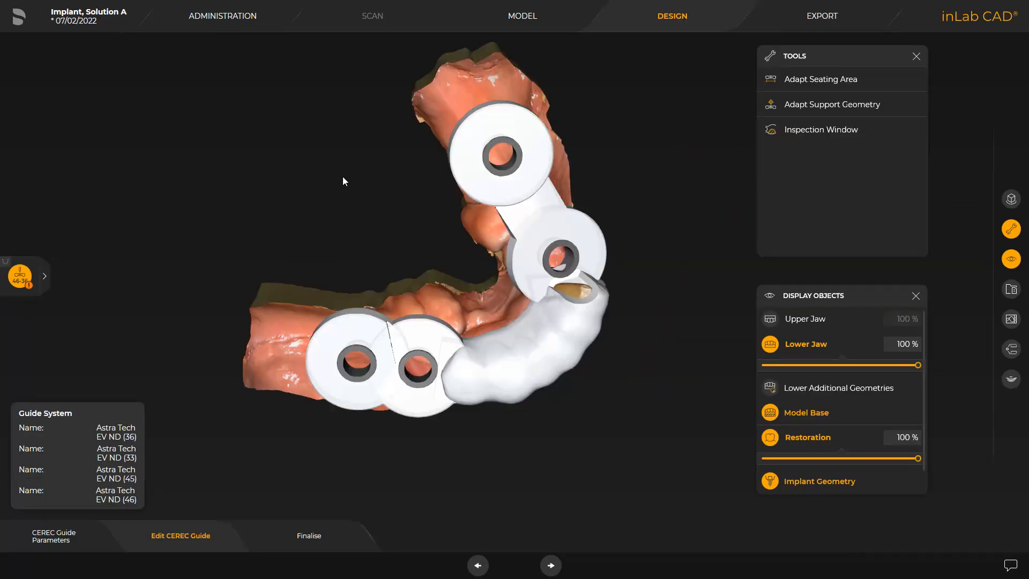
pyautogui.moveTo(343, 175); pyautogui.dragTo(255, 252, button='middle')
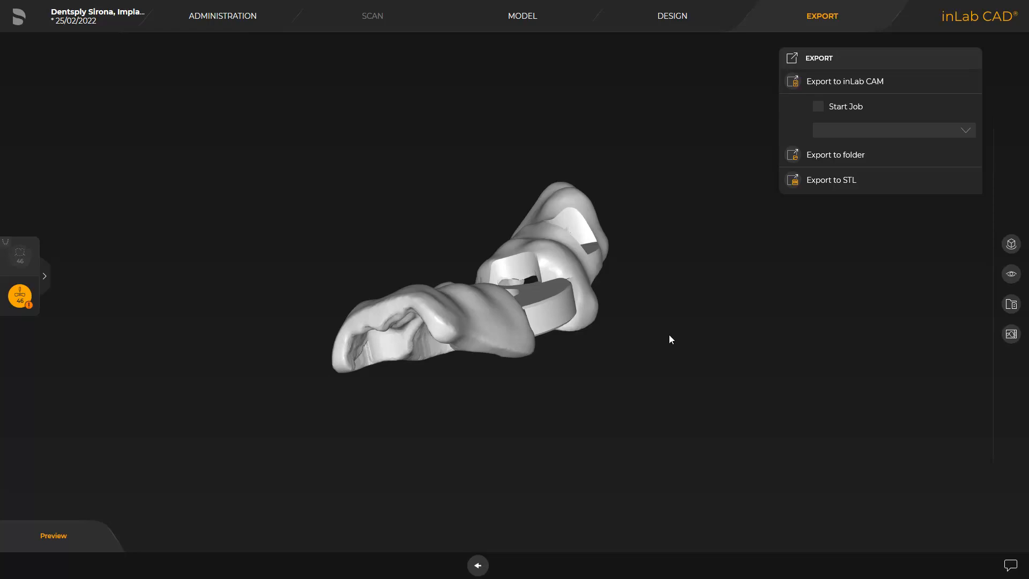
# Inspect the guide preview for restoration 46 from several sides and export it to inLab CAM.
pyautogui.moveTo(668, 334); pyautogui.dragTo(631, 30, button='middle')
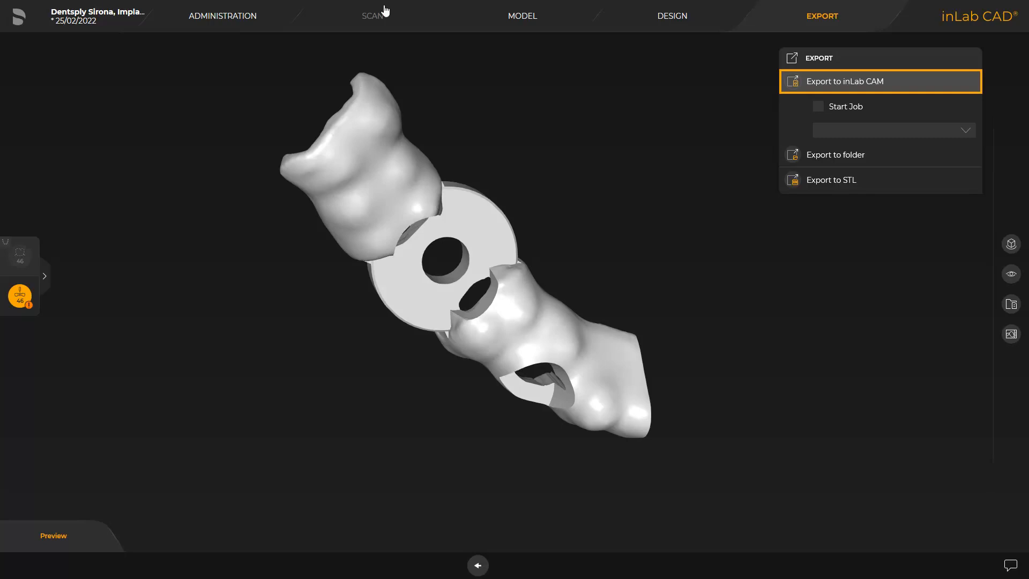
pyautogui.click(833, 83)
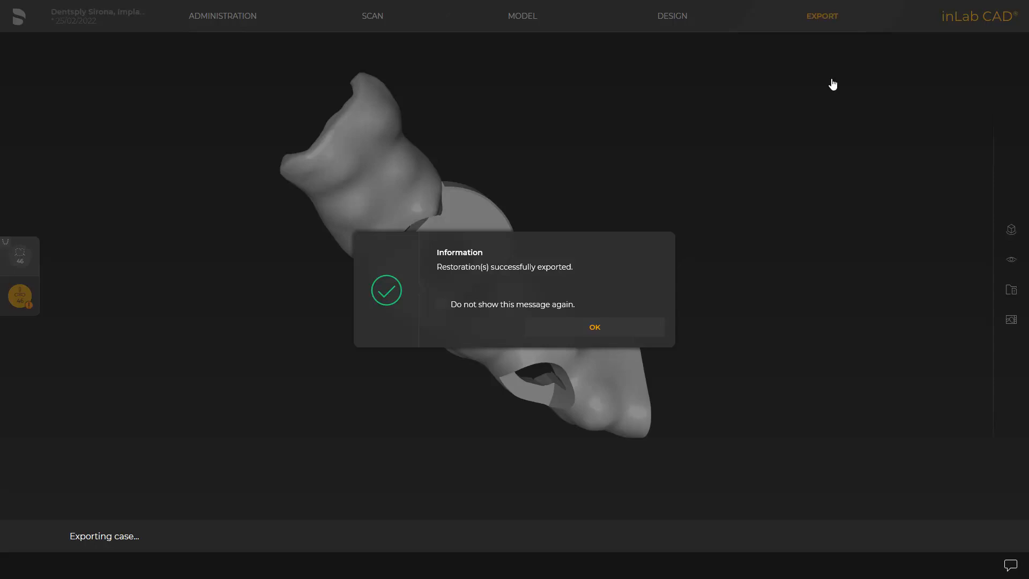
pyautogui.click(594, 328)
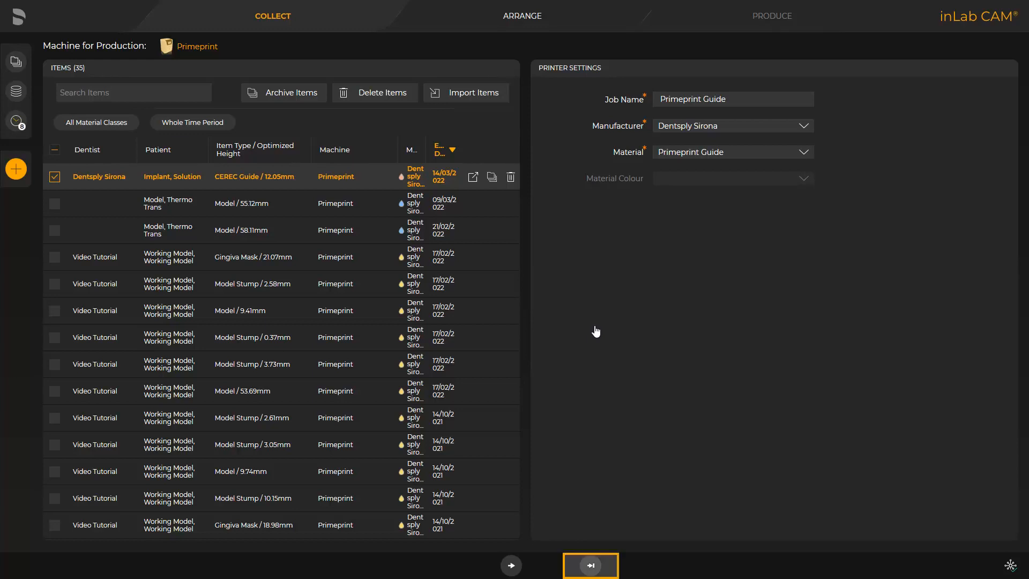
# In inLab CAM, take the Primeprint Guide job with the selected CEREC Guide straight to the production preview.
pyautogui.click(590, 566)
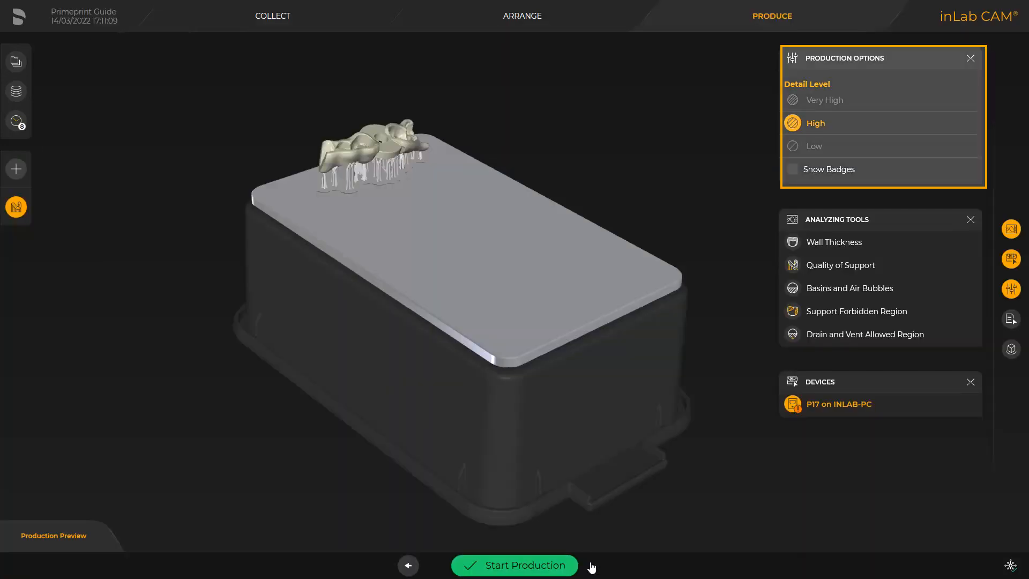